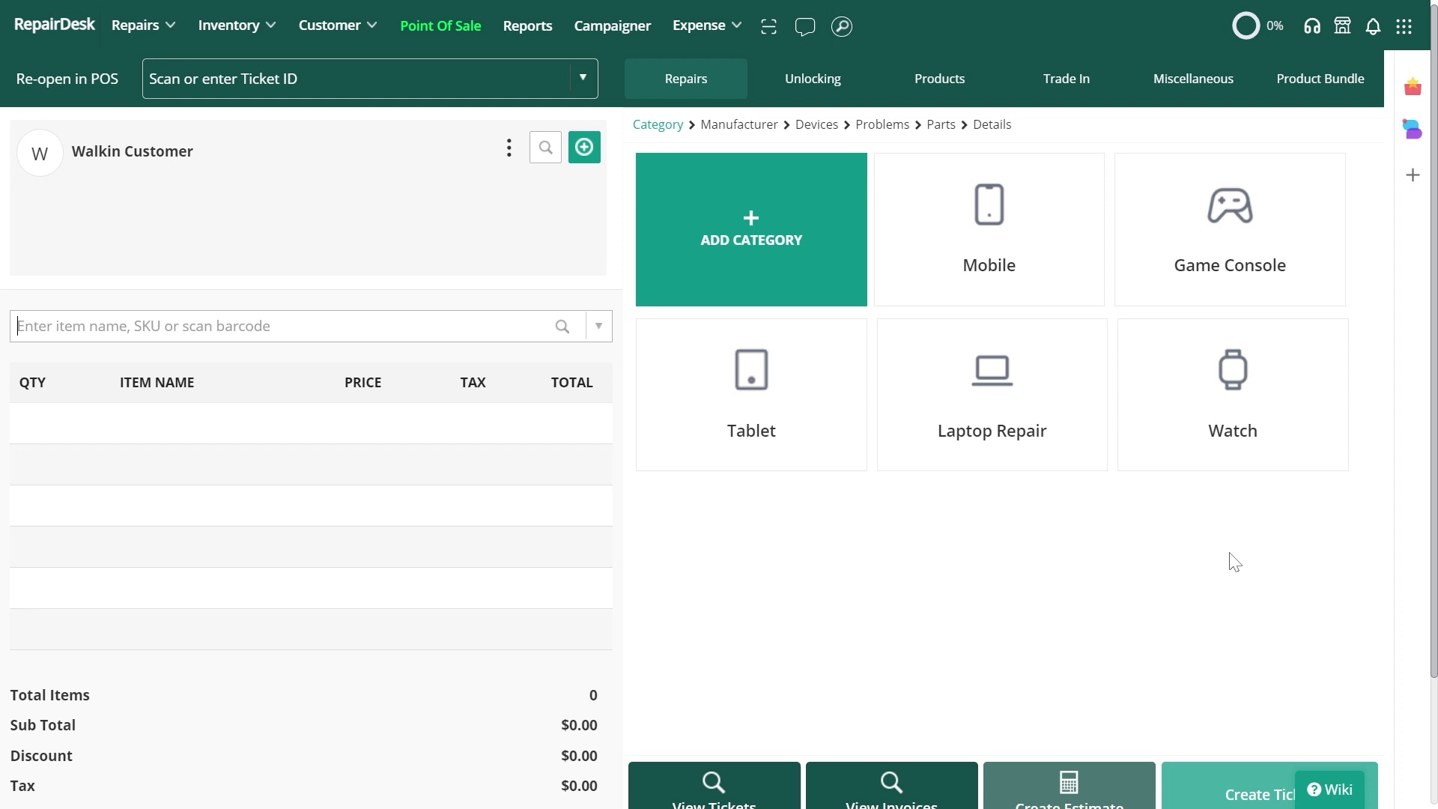
Step: Open Store Settings from the apps grid and expand Hardware Settings to reach Direct Print Support
click(1403, 25)
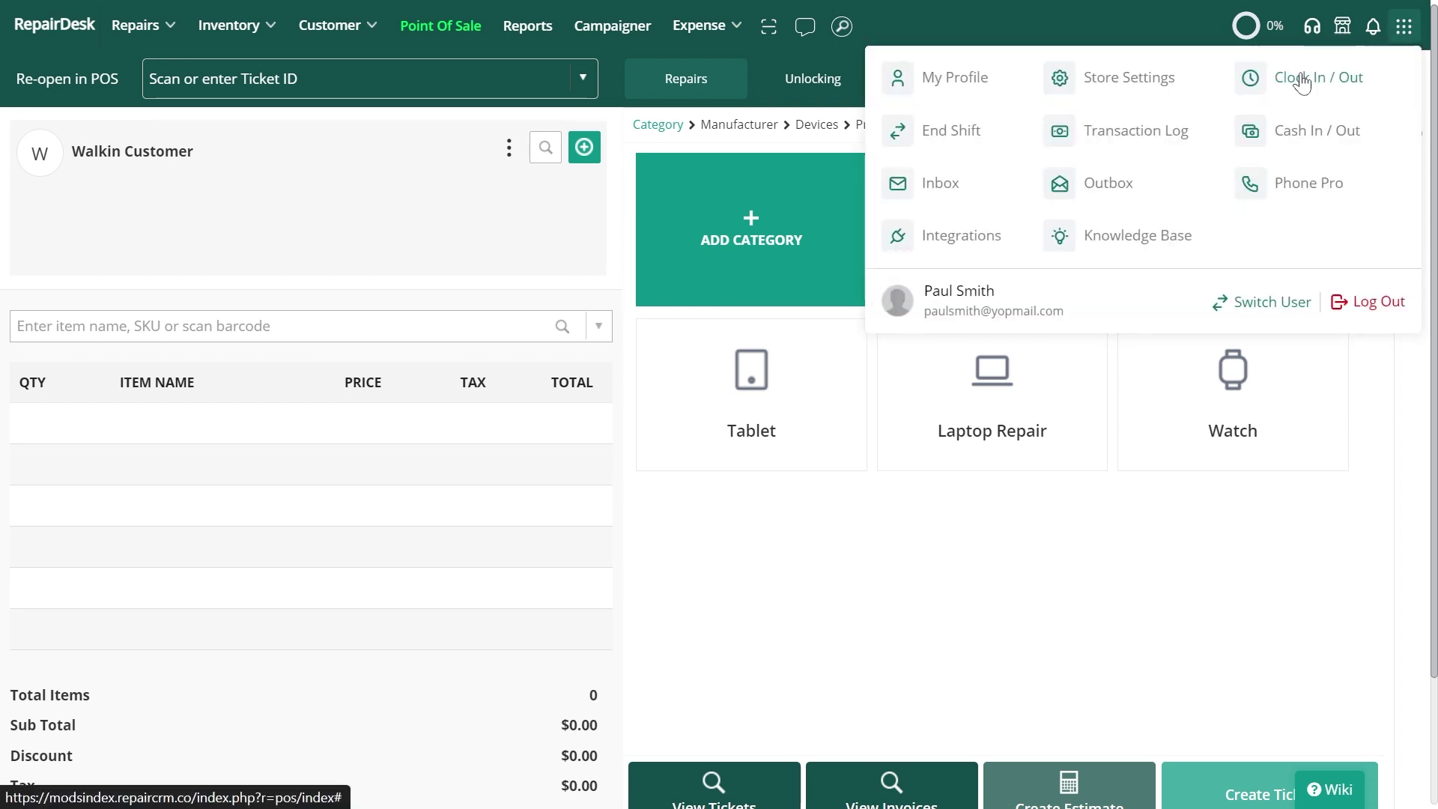
click(1137, 91)
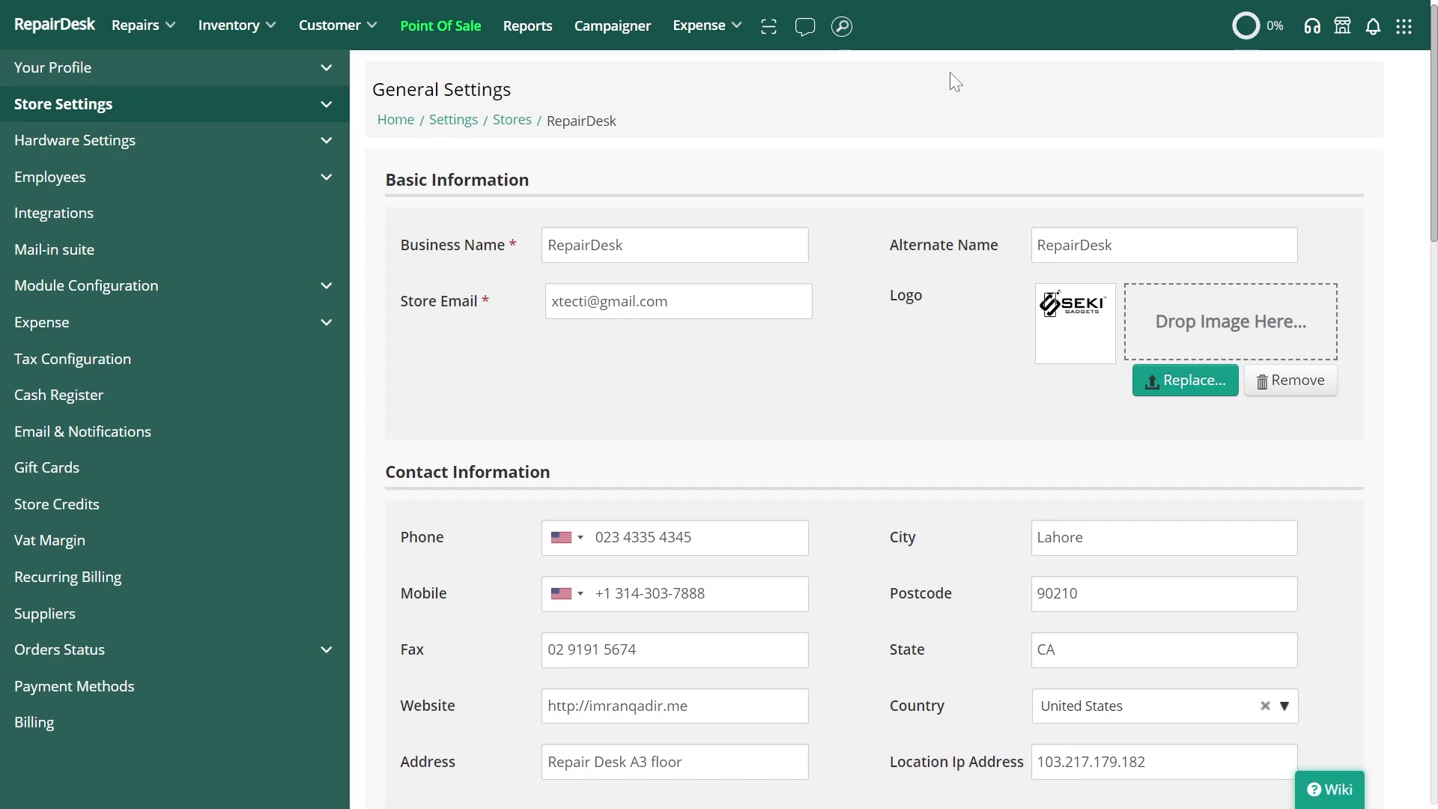
click(322, 144)
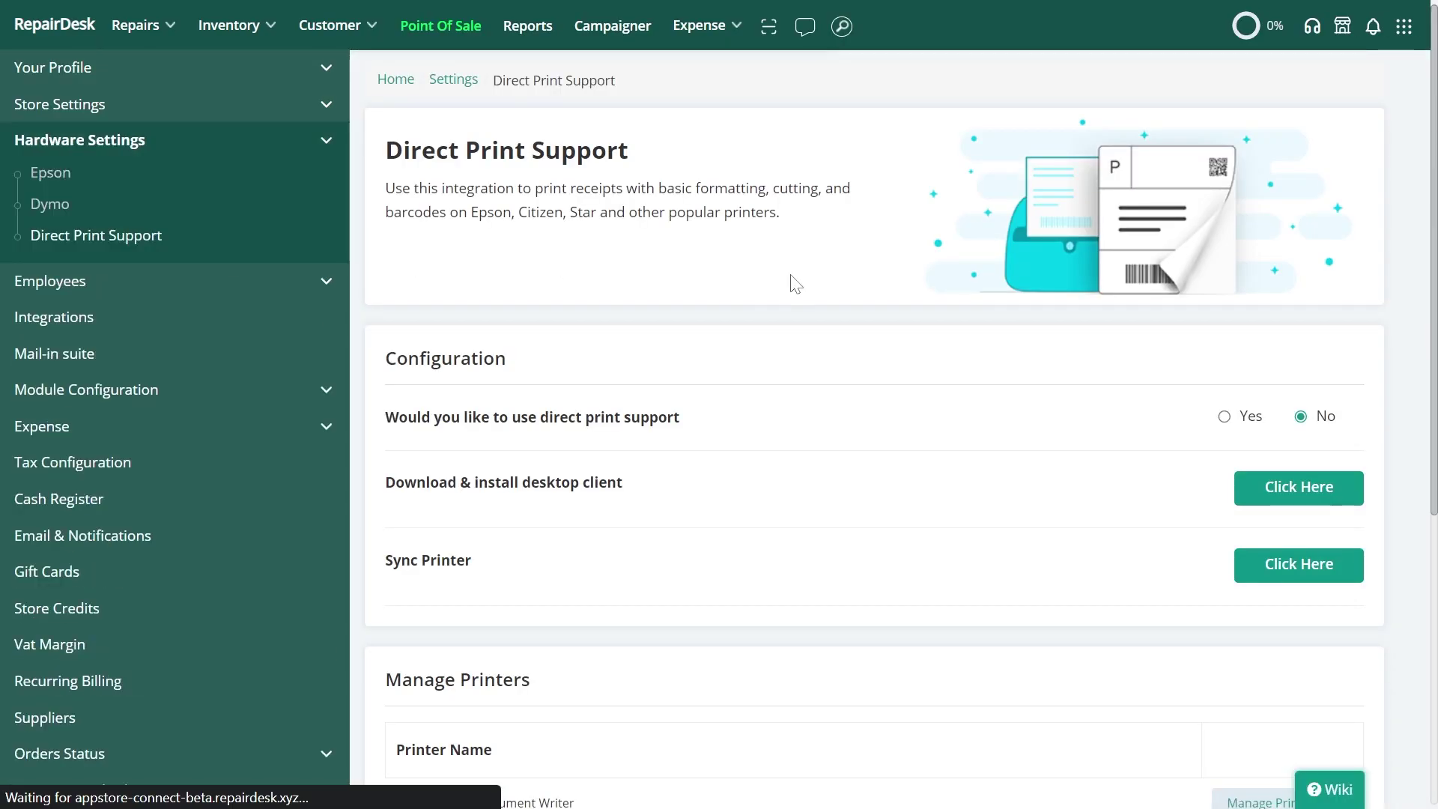
scroll(790, 281, down, 5)
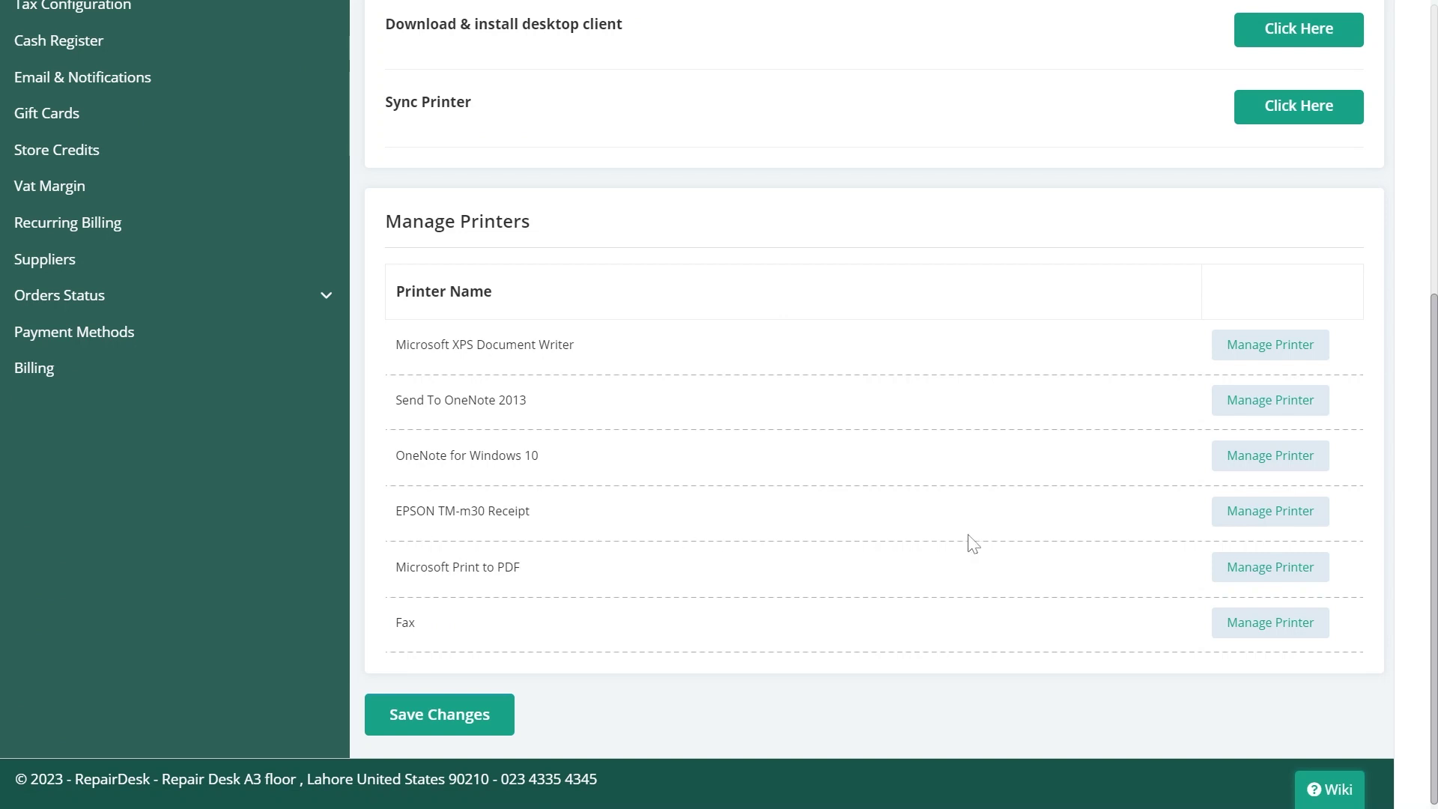
Step: Set EPSON TM-m30 Receipt to open the cash drawer manually (Yes) and save
click(1244, 525)
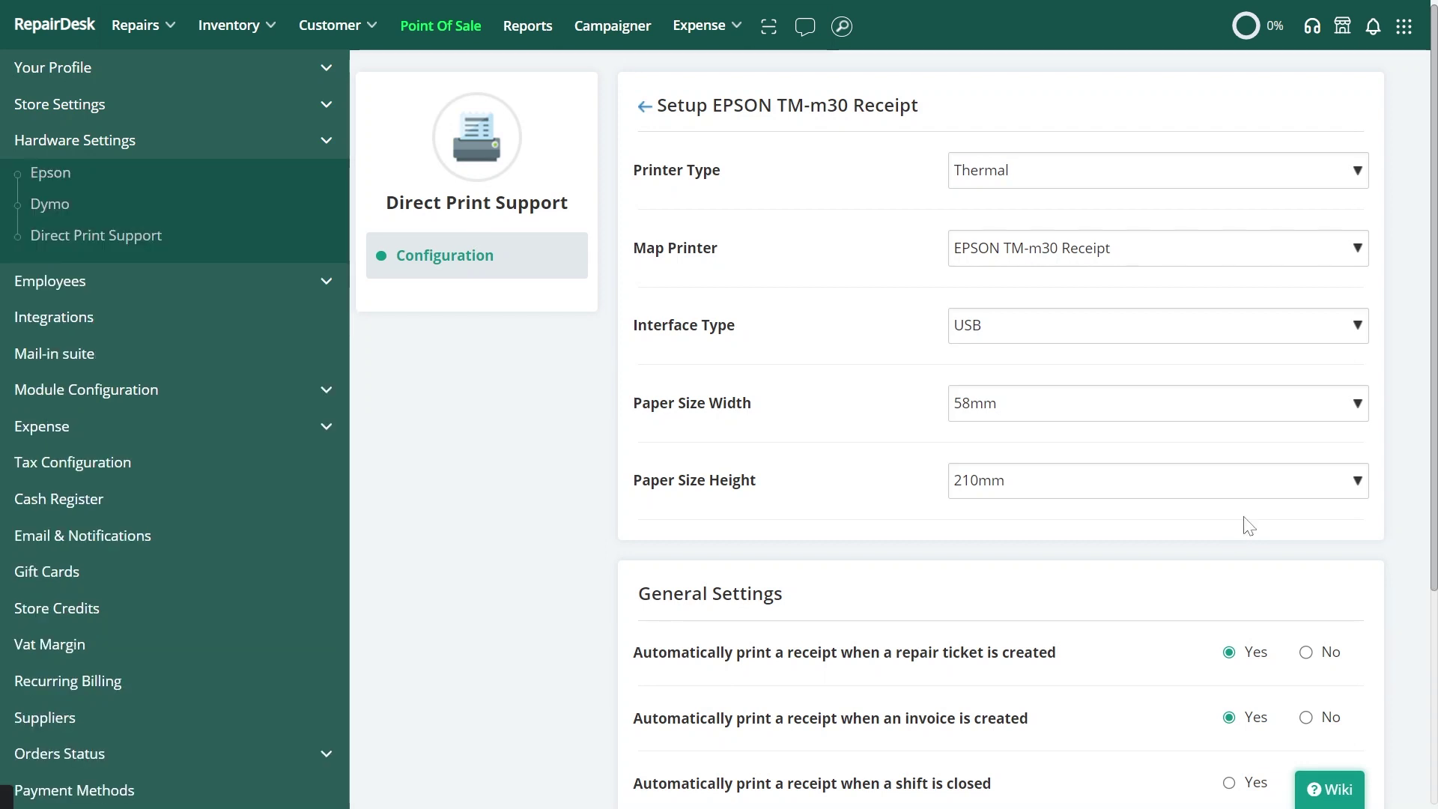
scroll(1243, 523, down, 3)
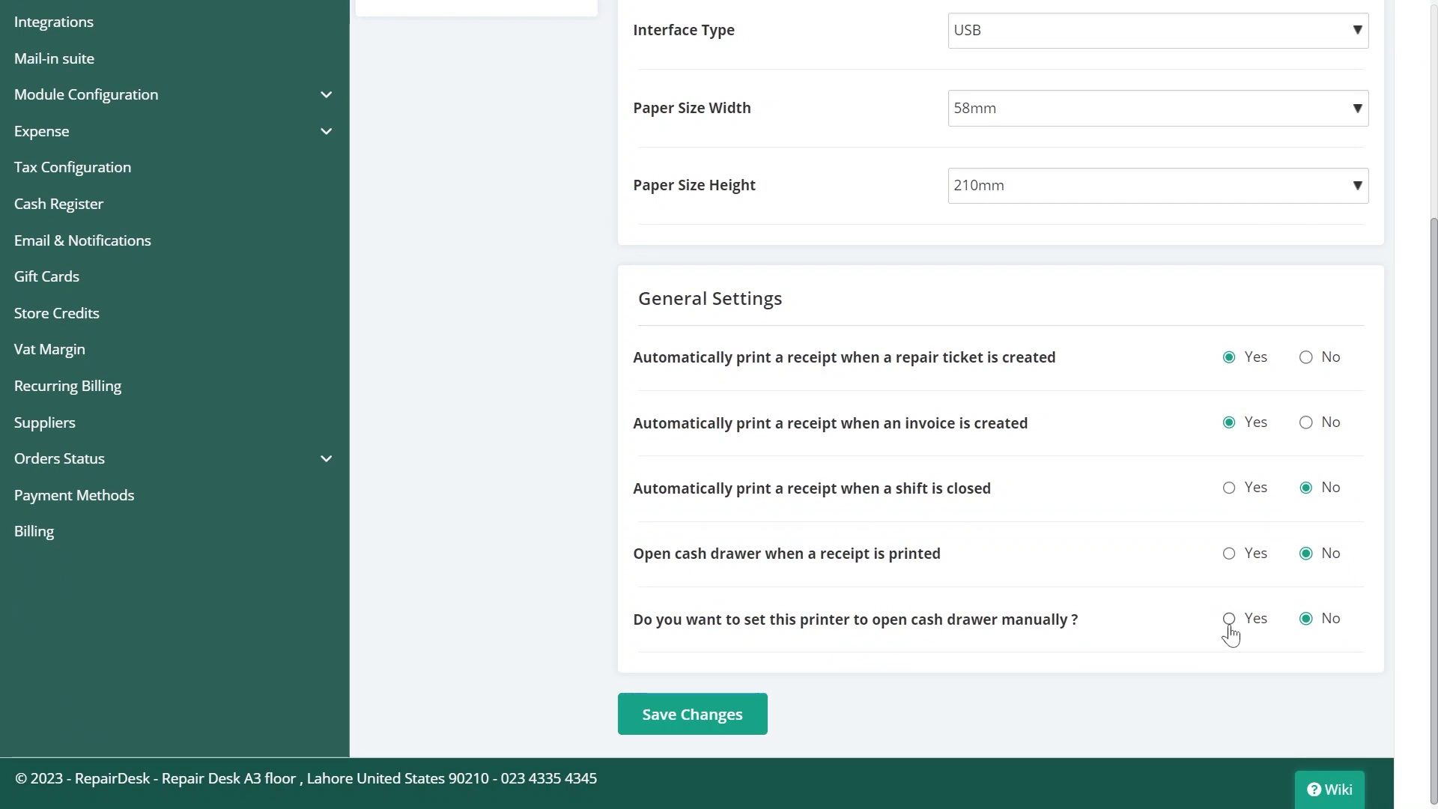
click(732, 735)
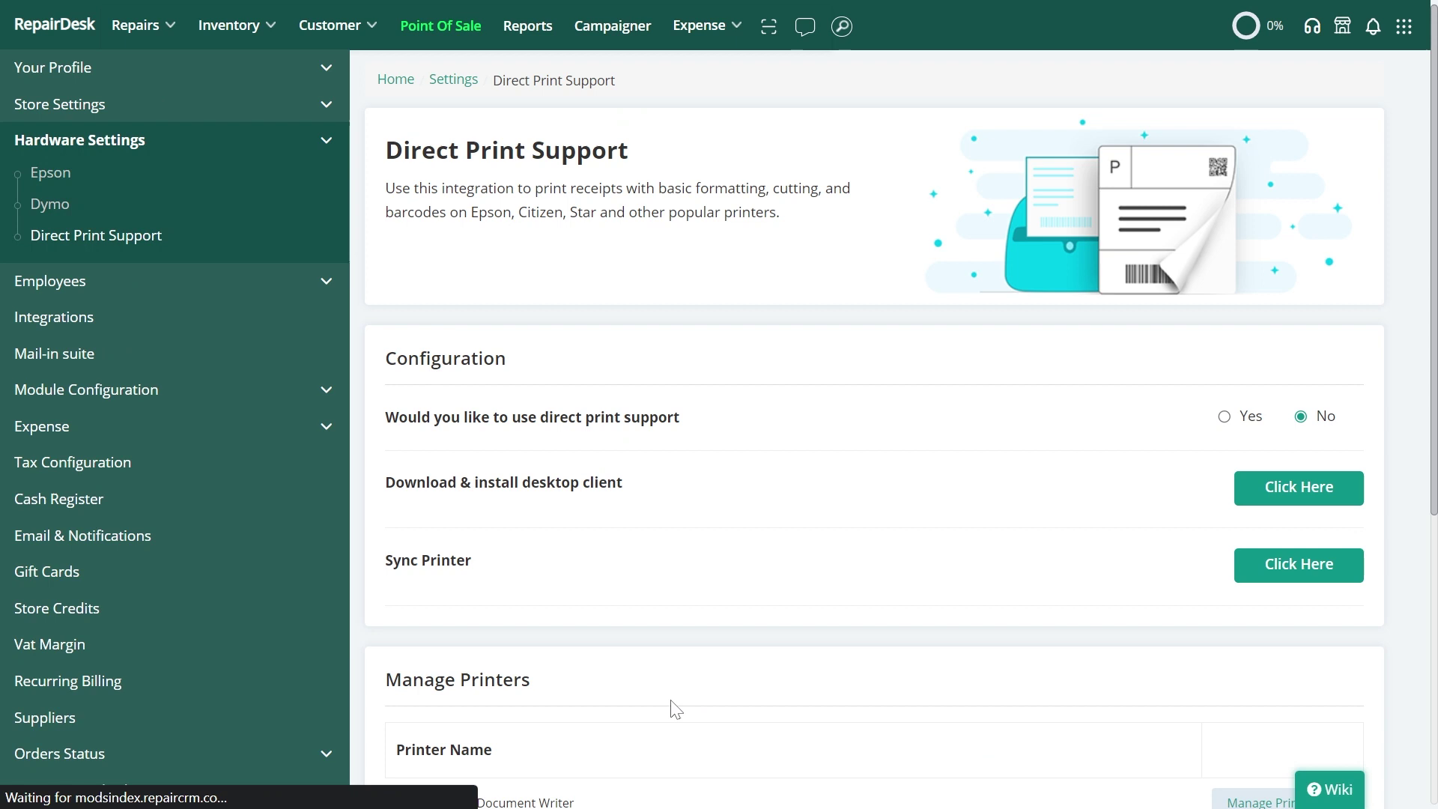
Step: On Point Of Sale, check More Actions lists Open Cash Drawer, then close the list
click(460, 34)
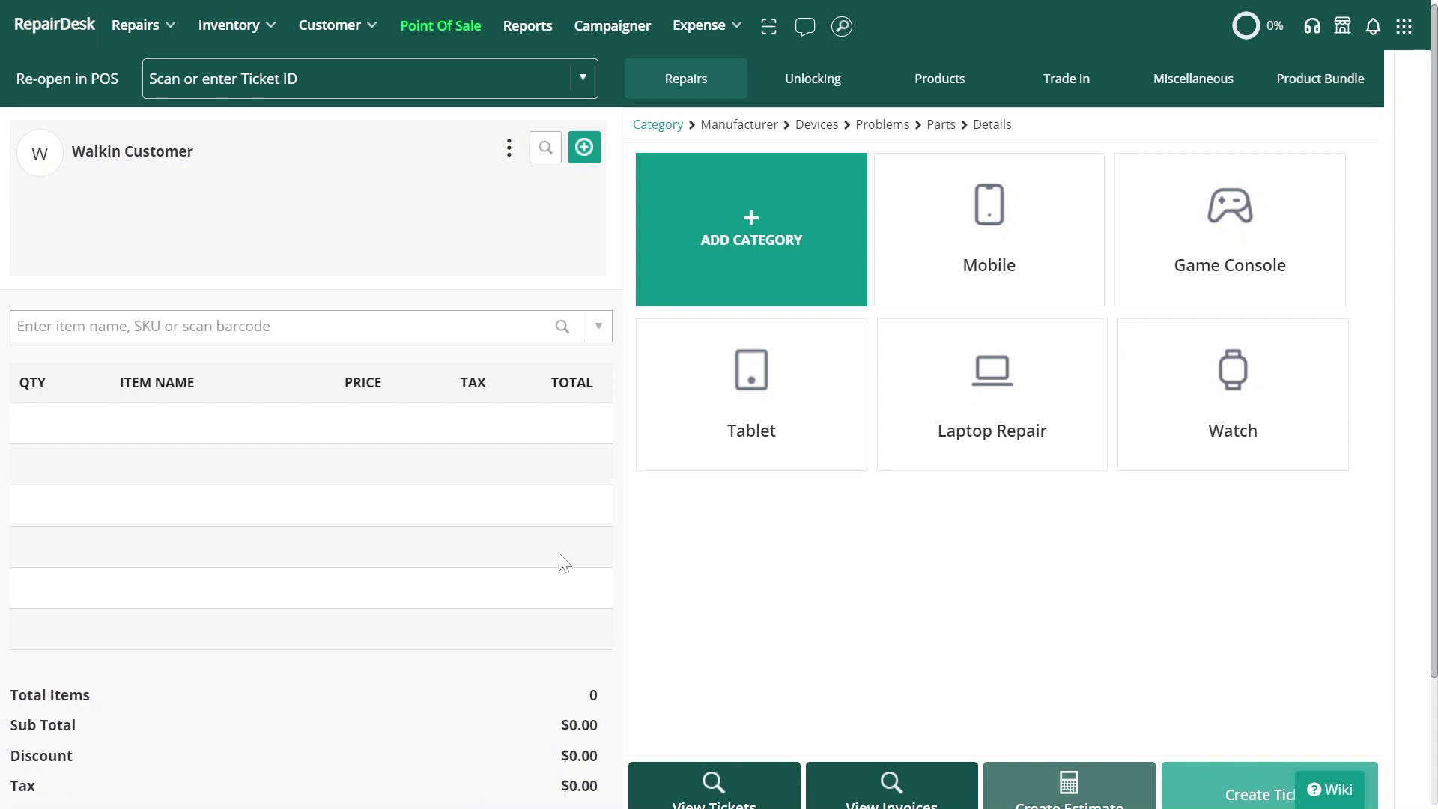
scroll(565, 563, down, 3)
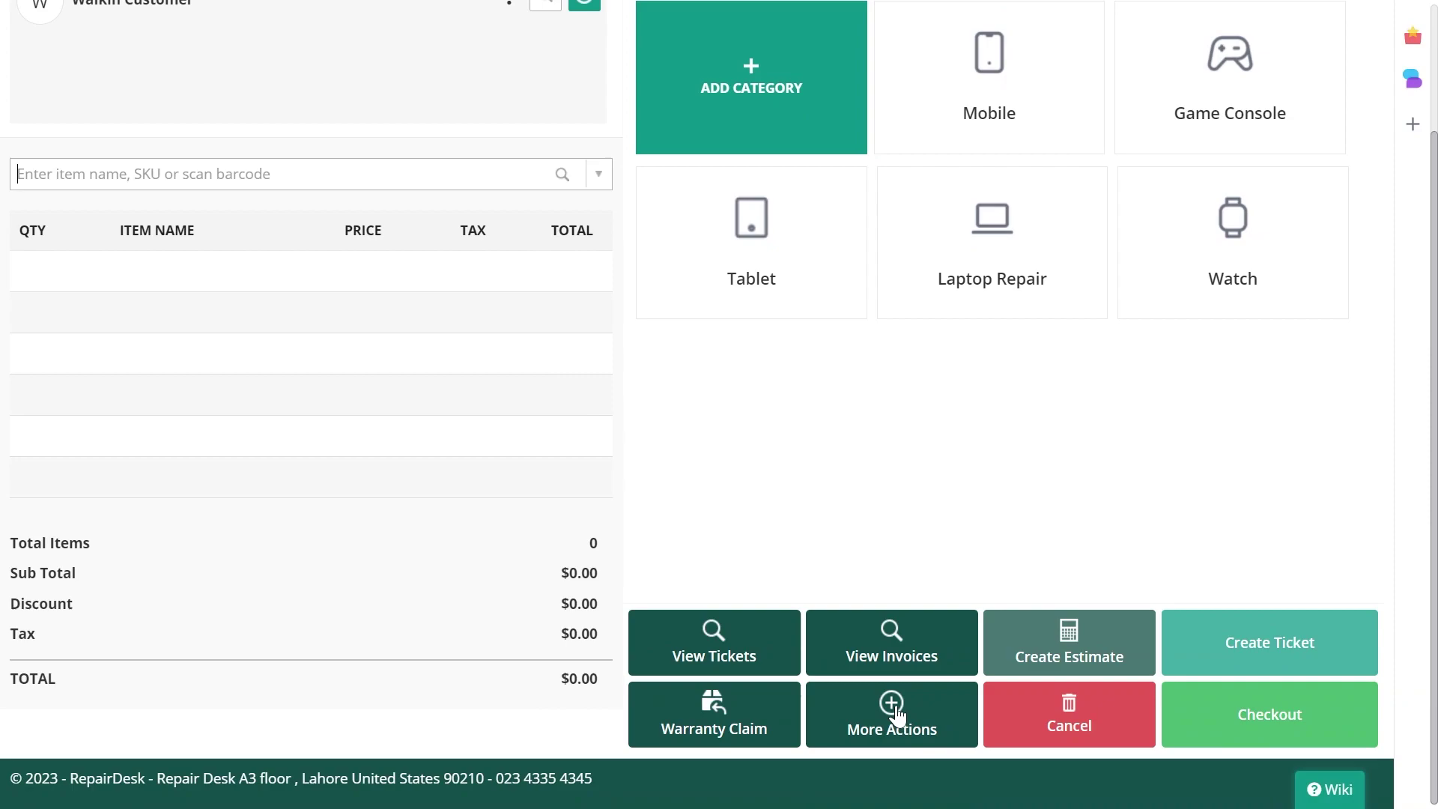
click(895, 711)
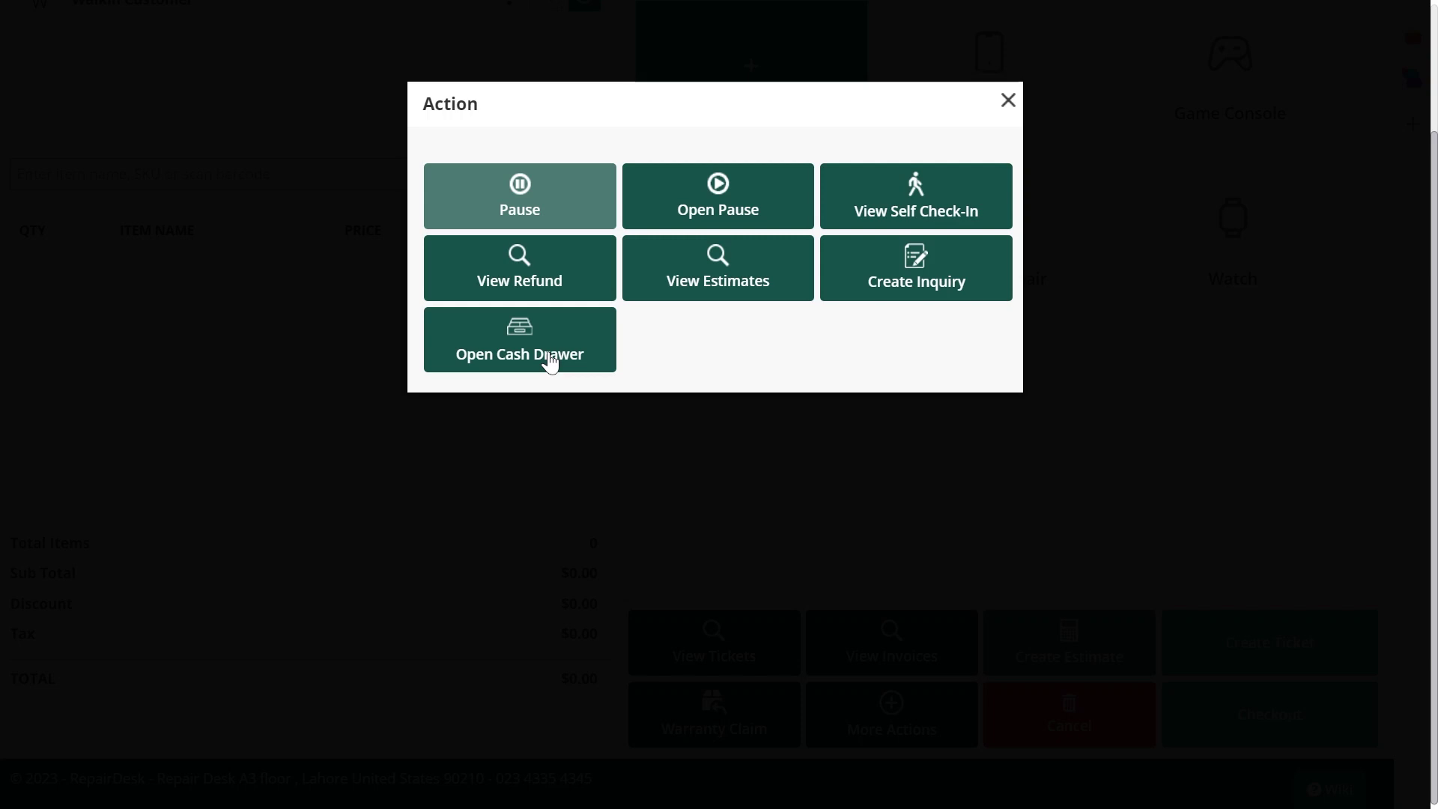
click(1006, 100)
scroll(762, 483, up, 2)
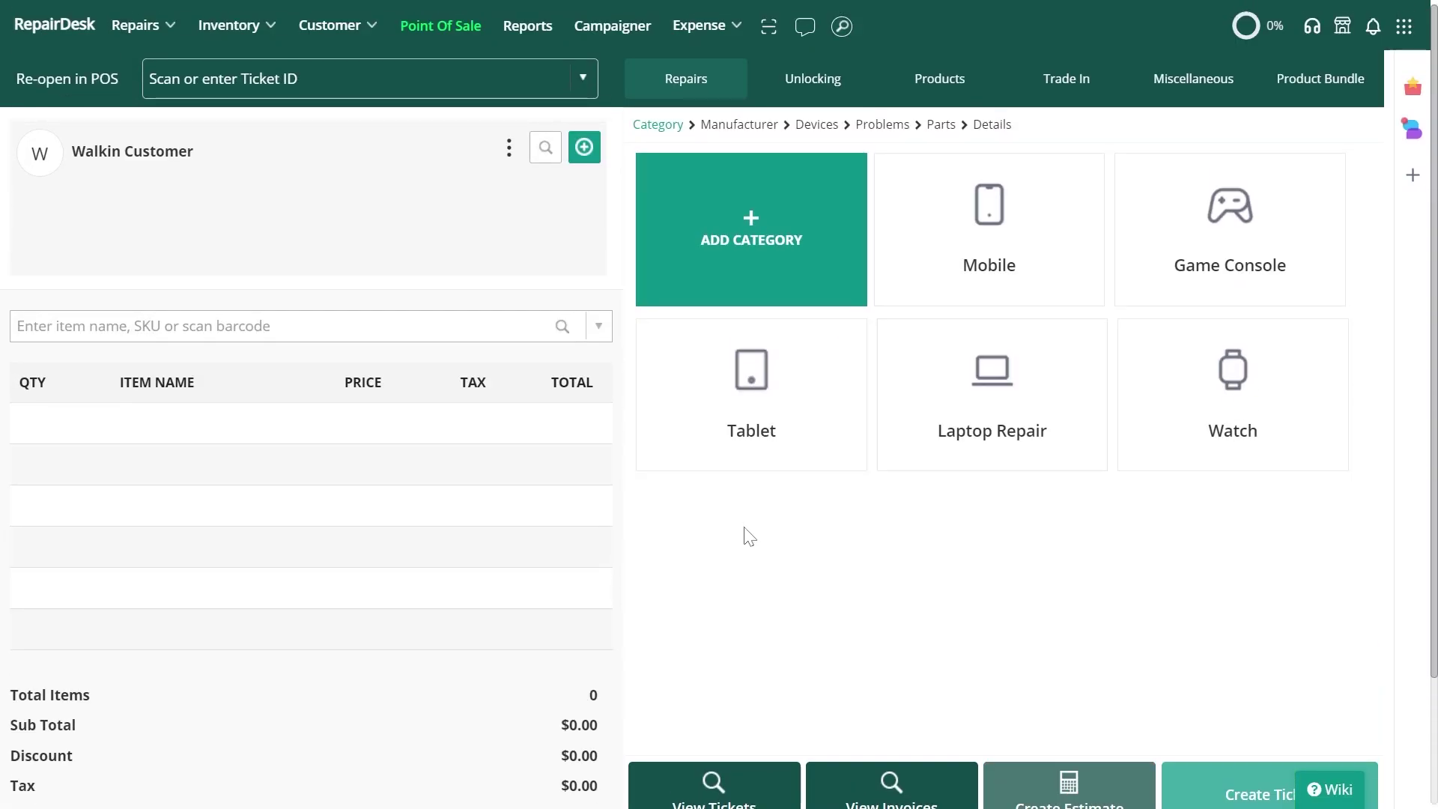
Step: Load the Technician role in Store Settings > Employees > Manage Roles Permission
click(1404, 27)
click(1146, 88)
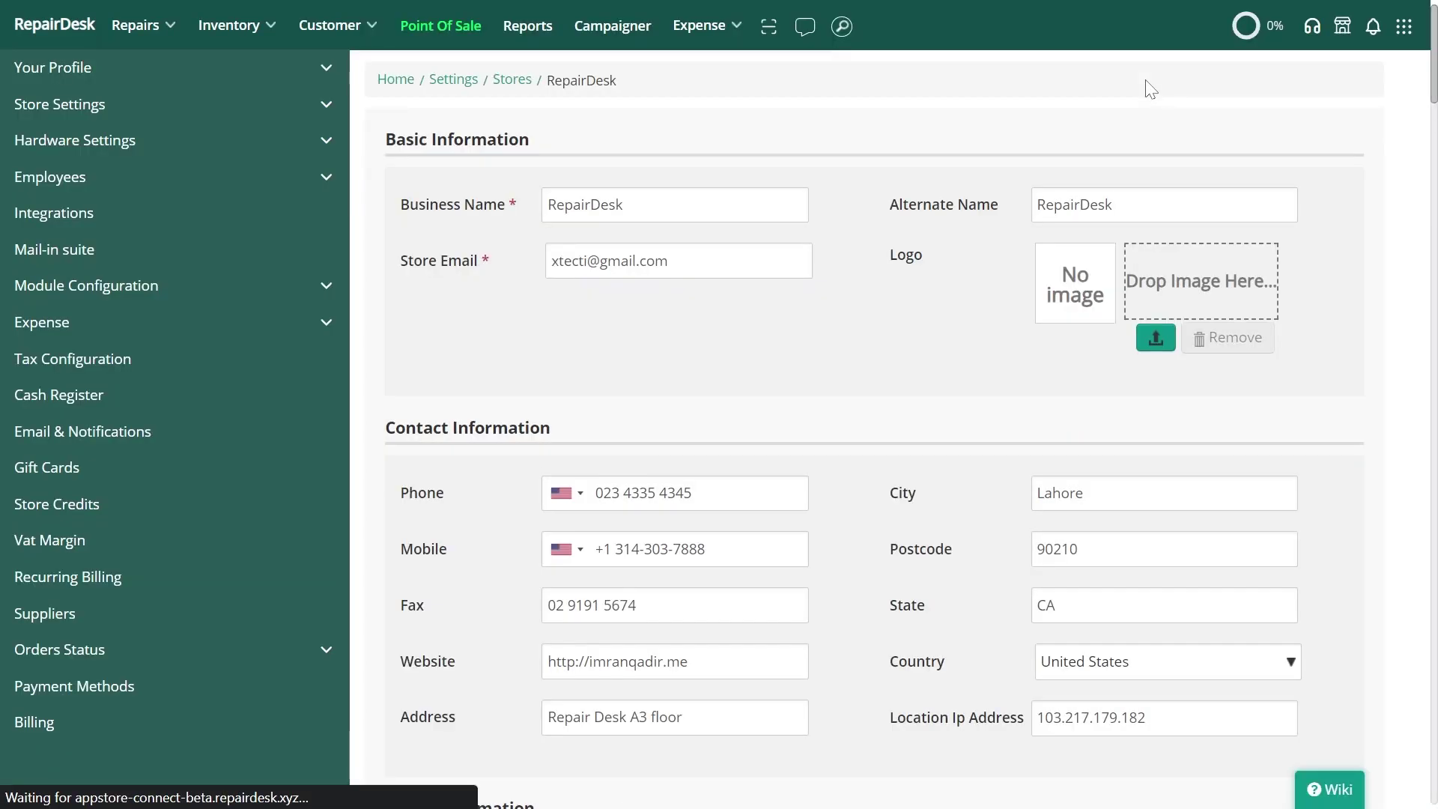
click(312, 285)
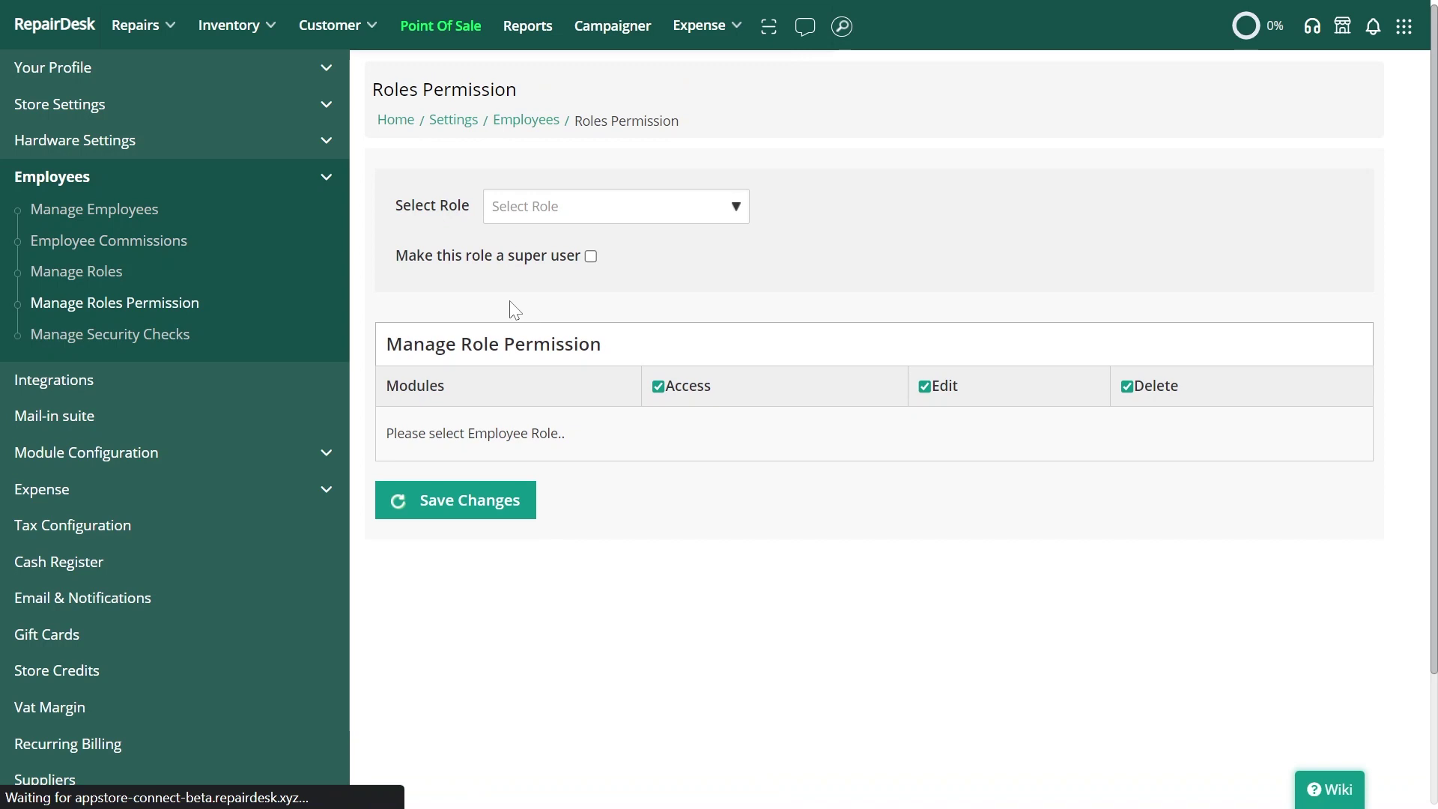
click(737, 210)
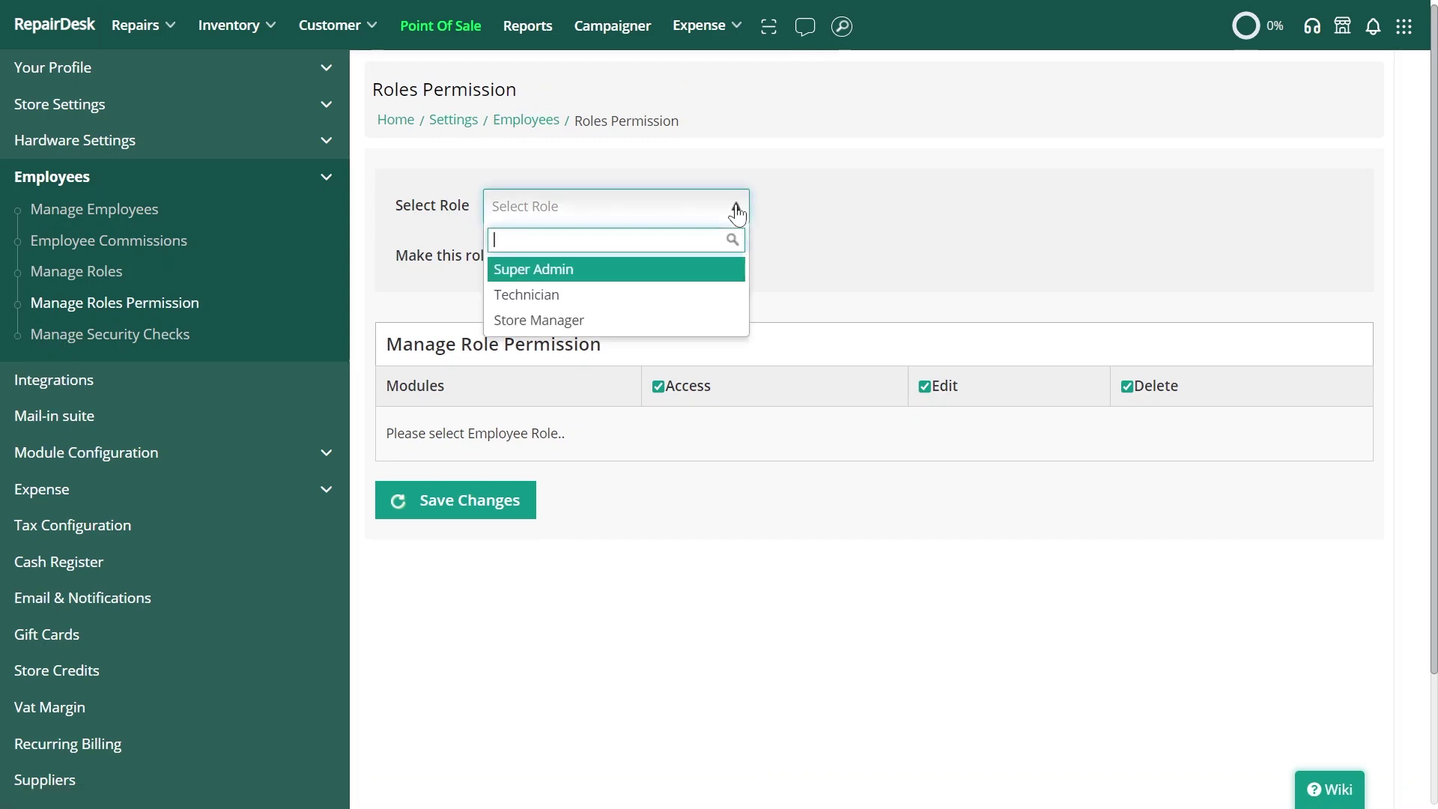
click(634, 295)
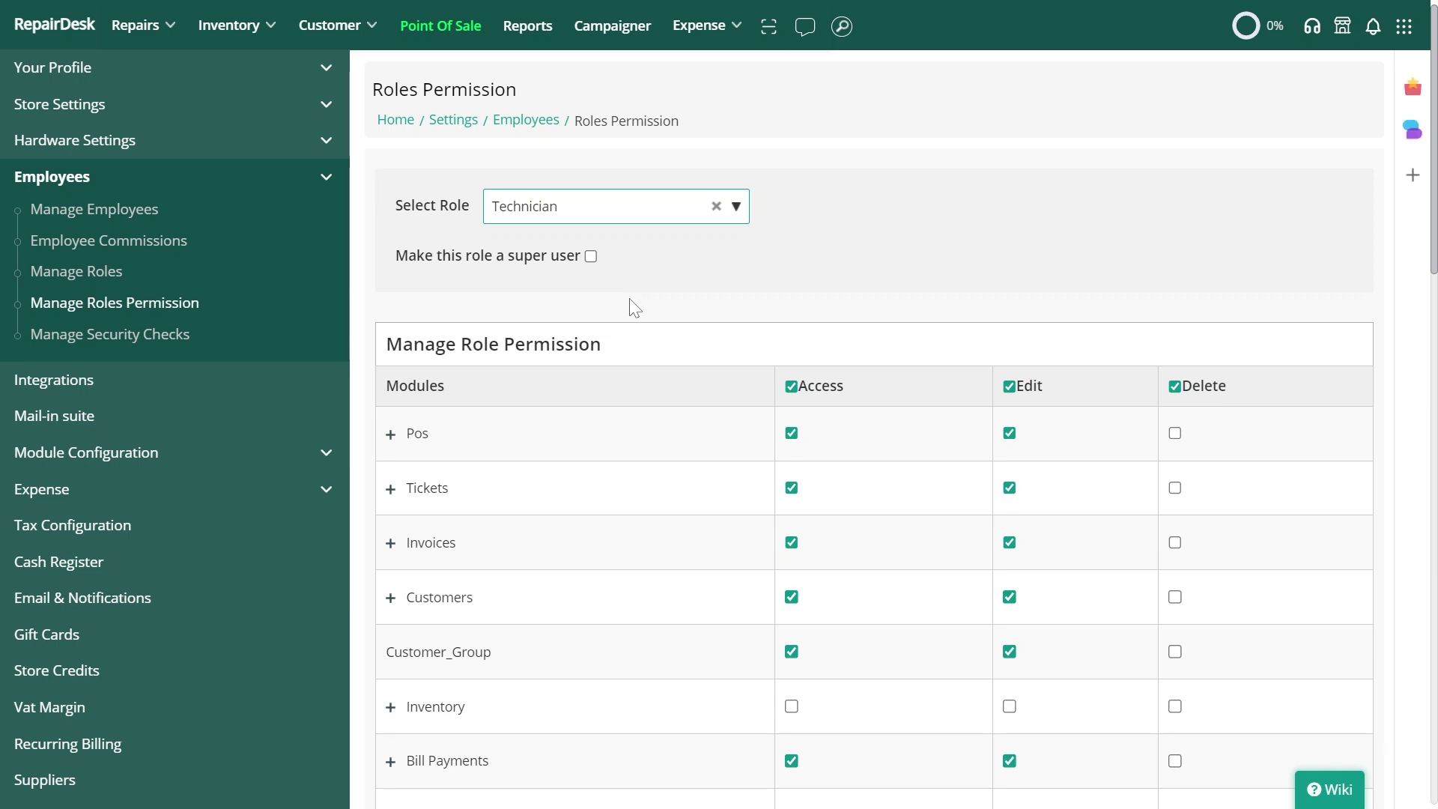
Step: Uncheck 'Allow to open cash drawer manually' under Technician's Pos permissions and save
click(391, 434)
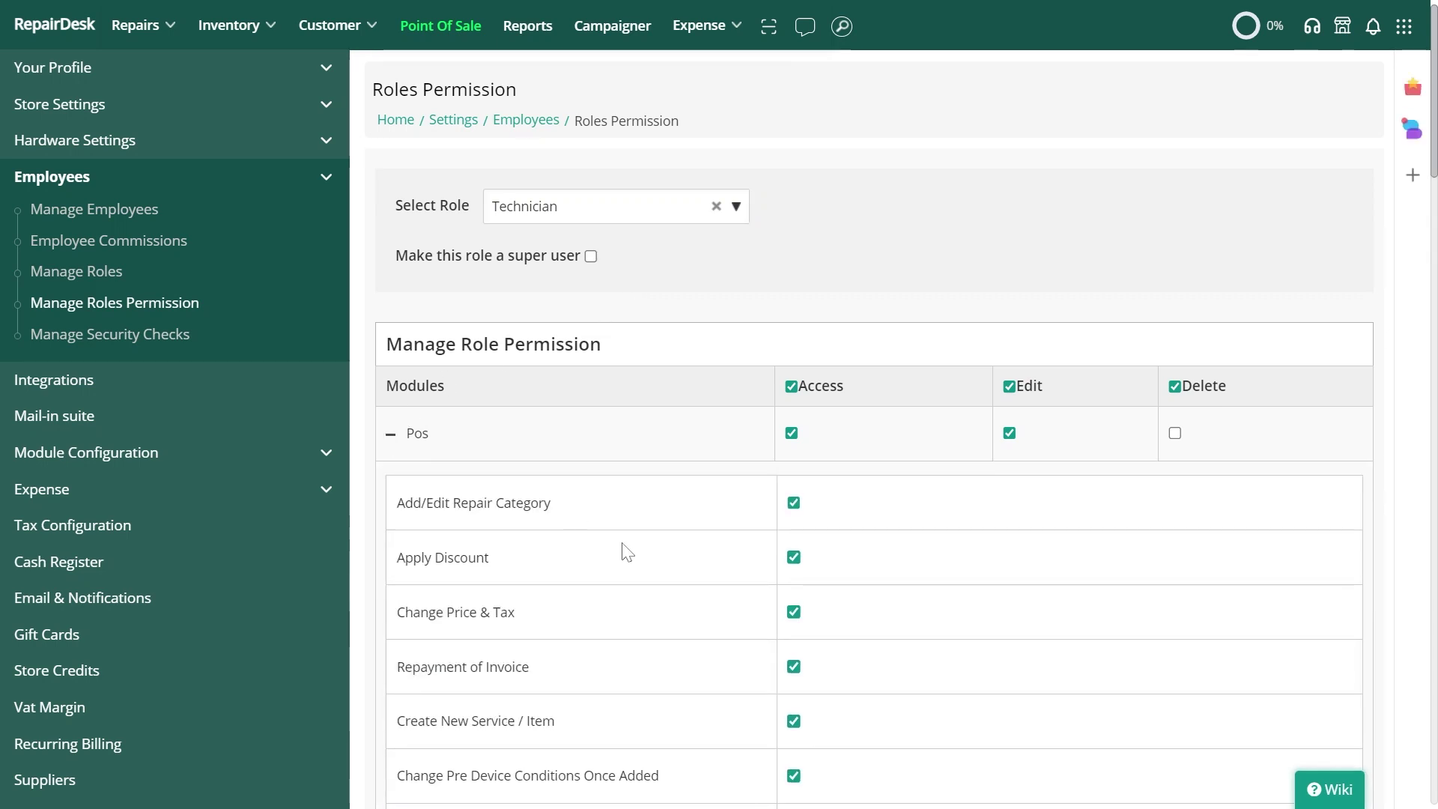
scroll(619, 552, down, 3)
scroll(616, 543, down, 3)
scroll(617, 544, down, 3)
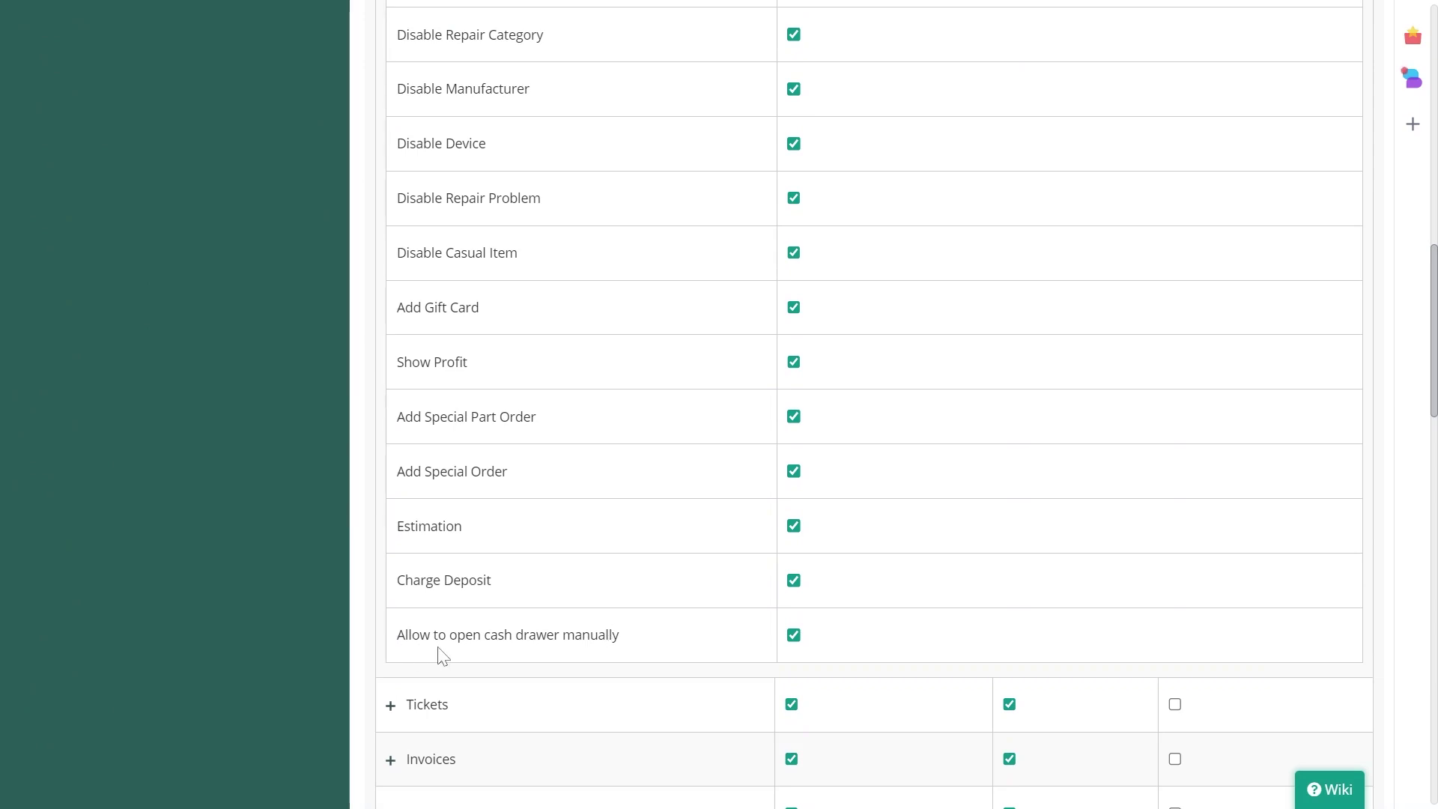
click(792, 636)
scroll(671, 617, down, 3)
scroll(671, 617, down, 6)
scroll(671, 616, down, 6)
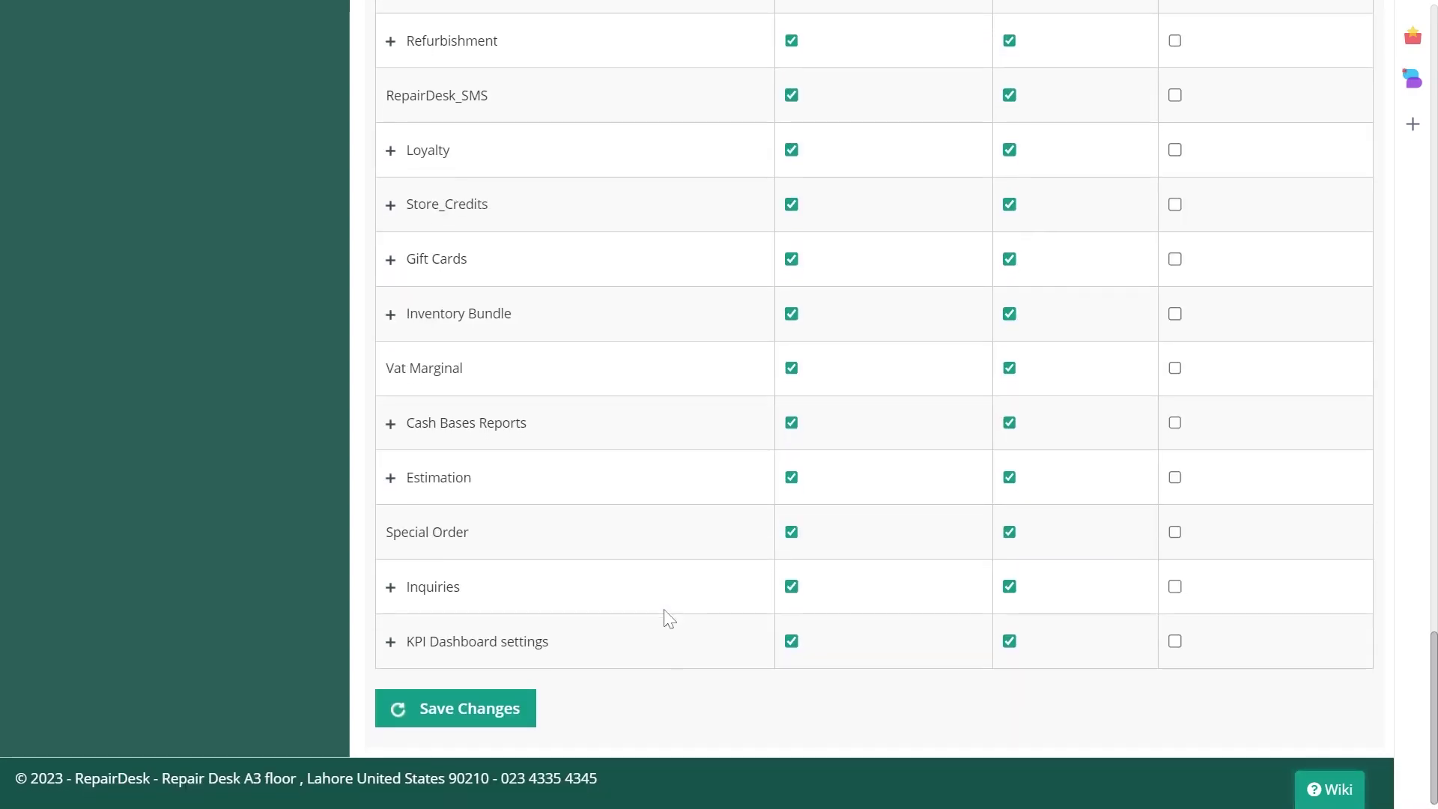
click(498, 719)
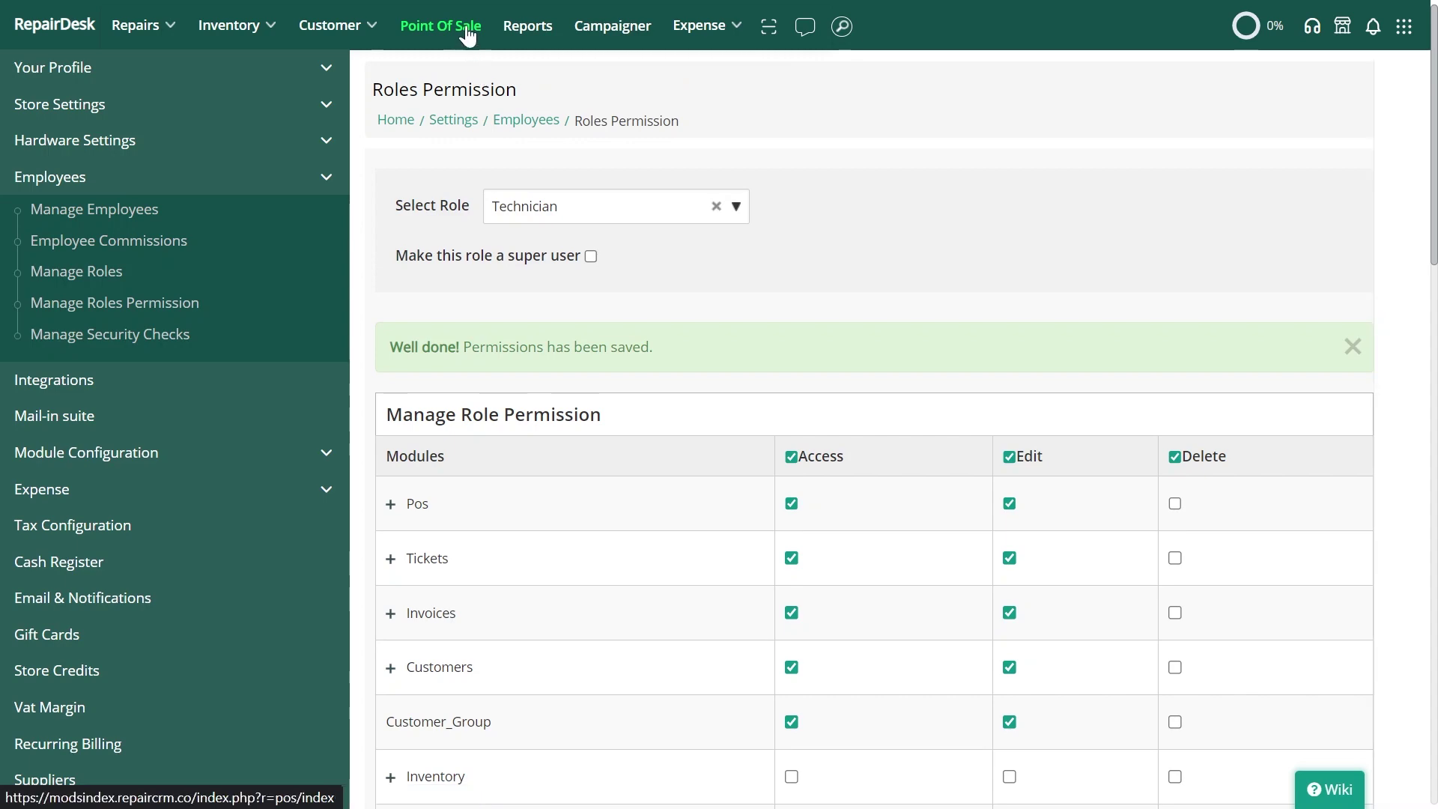
click(466, 32)
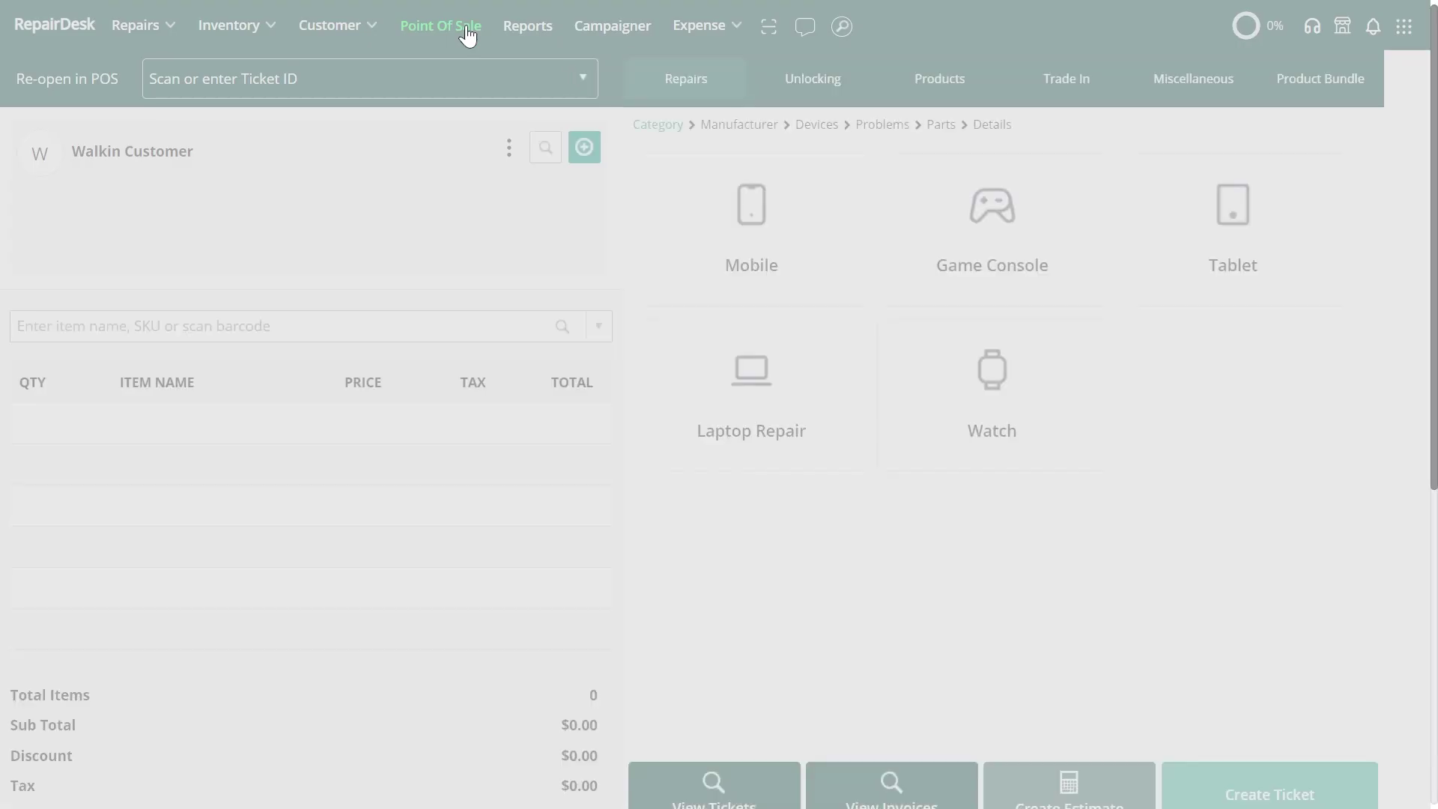